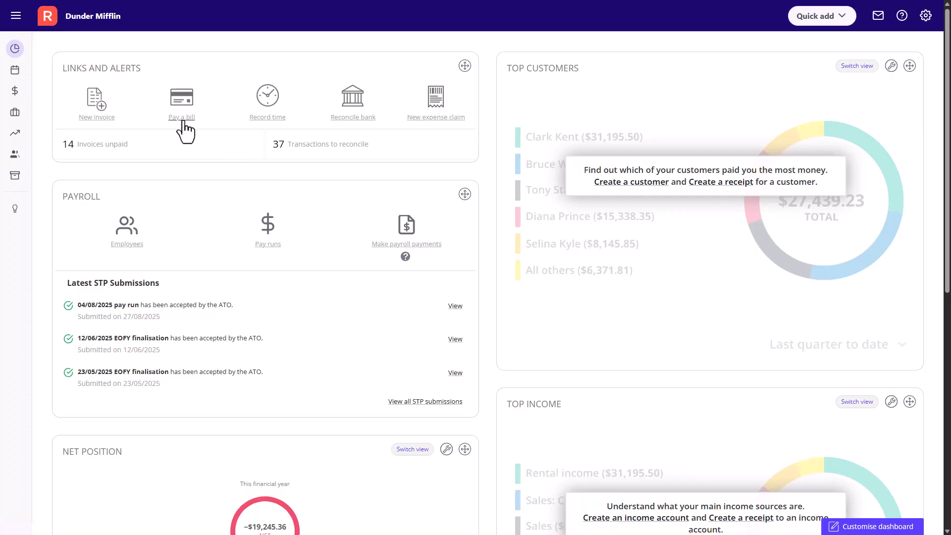
Start a new pay run with the Unscheduled pay schedule, keeping the suggested pay run name
mouse_move(16, 91)
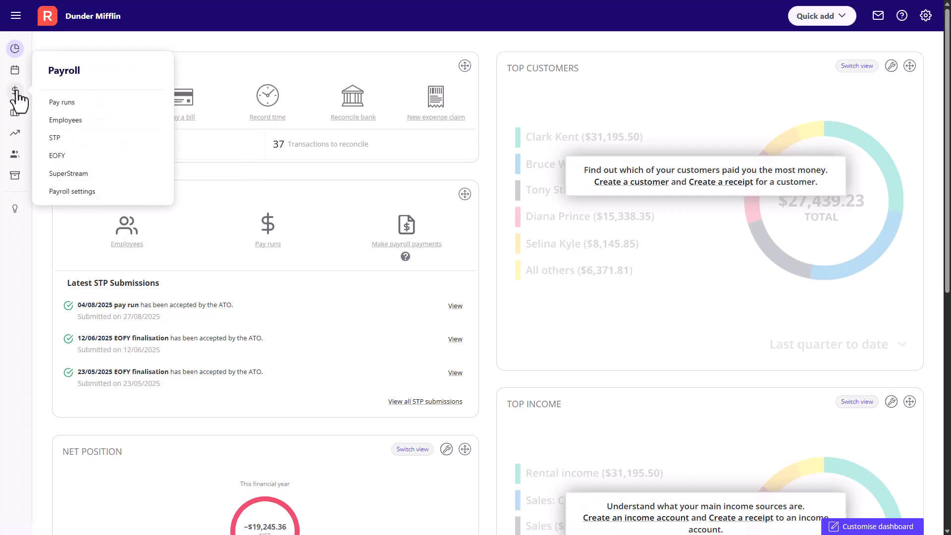
left_click(105, 104)
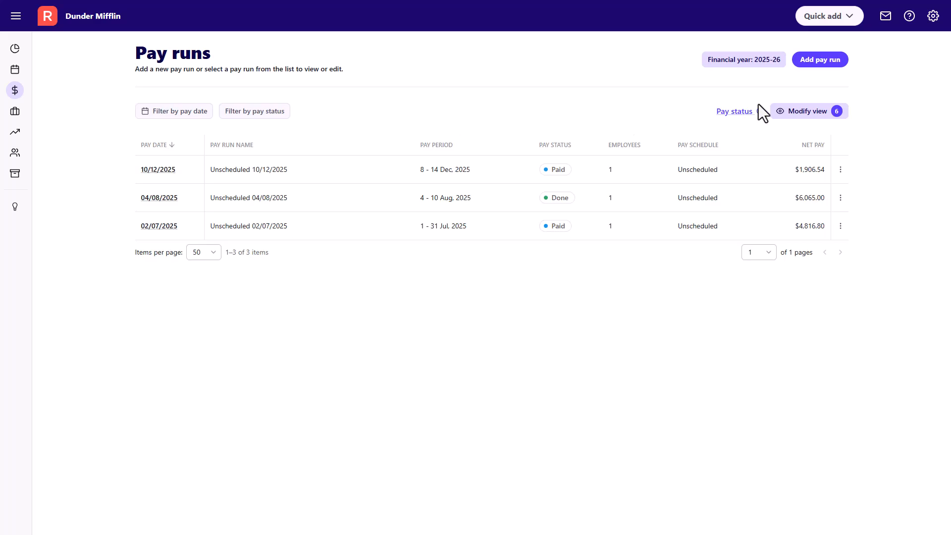
left_click(822, 62)
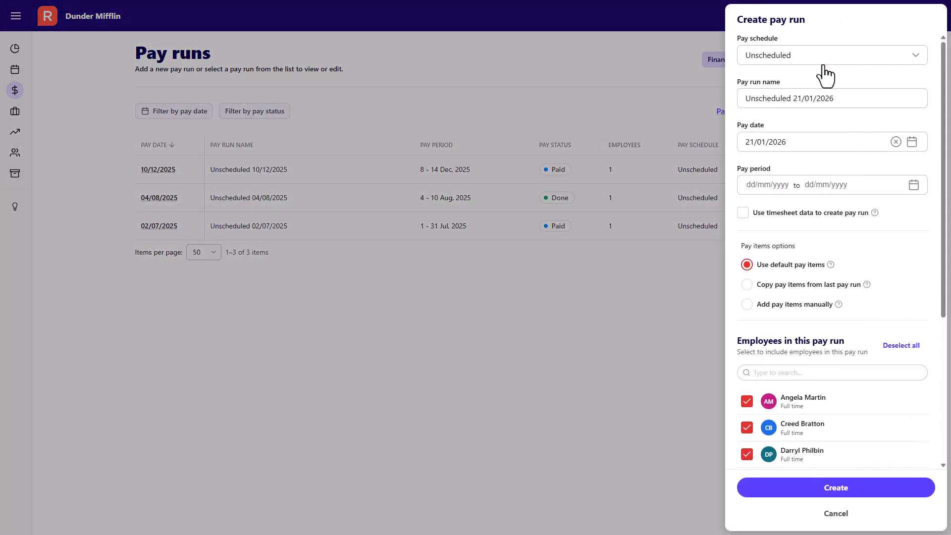
left_click(916, 56)
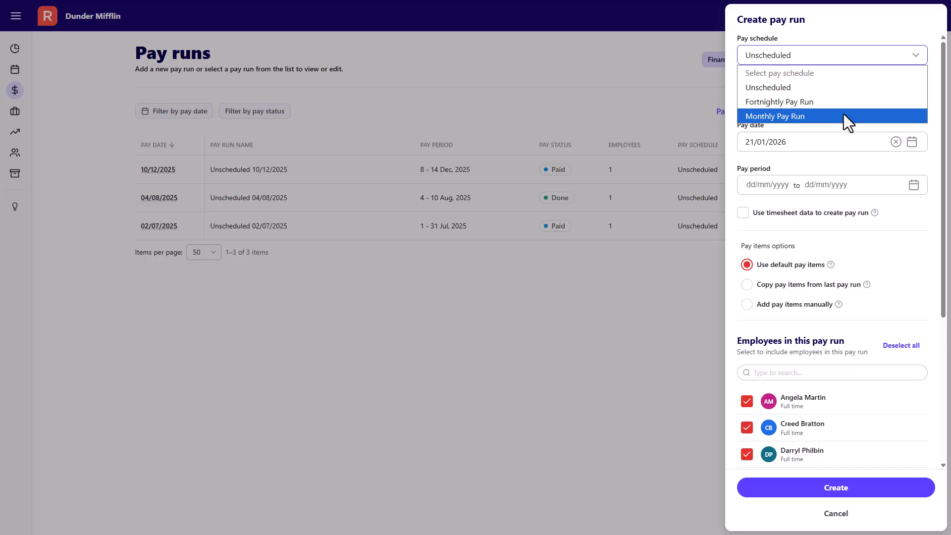
left_click(840, 87)
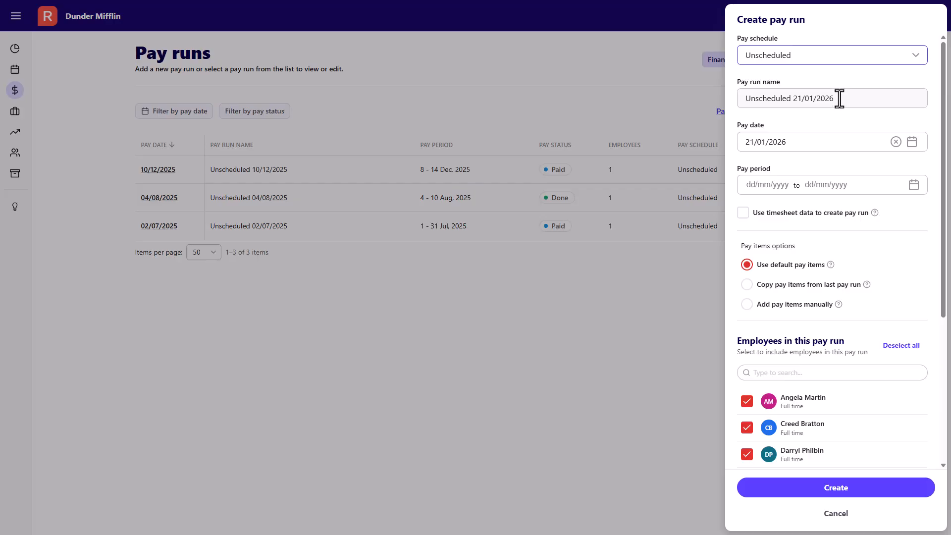
left_click(838, 101)
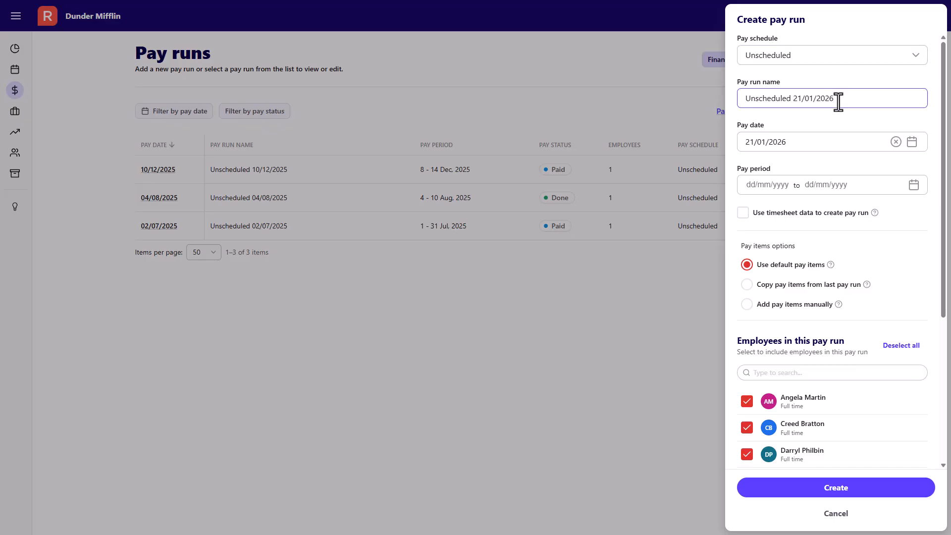
Set the pay date to 21/01/2026 and the pay period to 19/01/2026–25/01/2026, choosing to add pay items manually
left_click(794, 143)
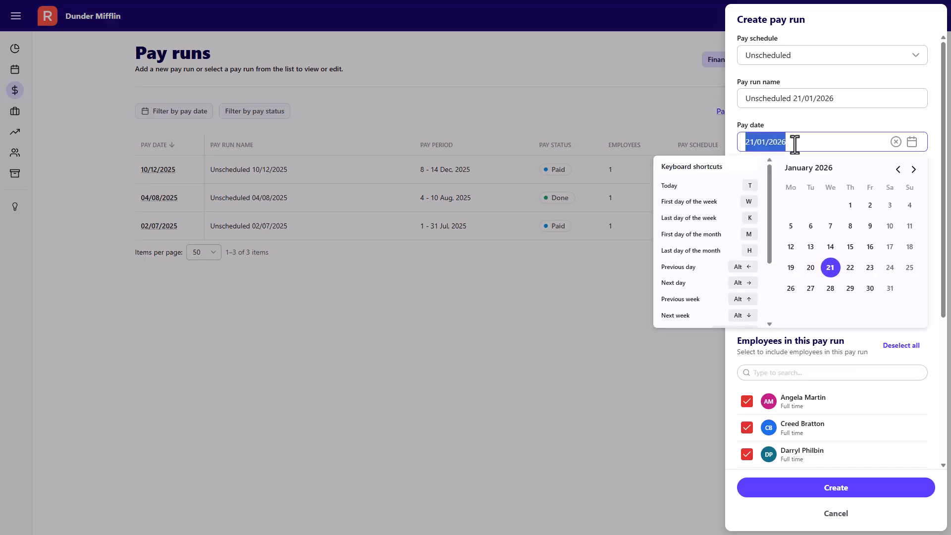
left_click(830, 267)
left_click(765, 186)
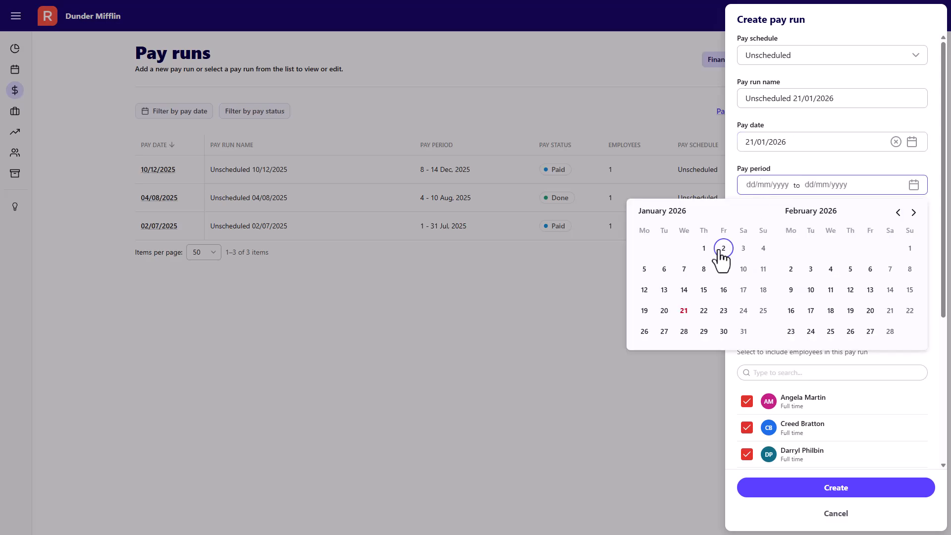
left_click(644, 311)
left_click(763, 310)
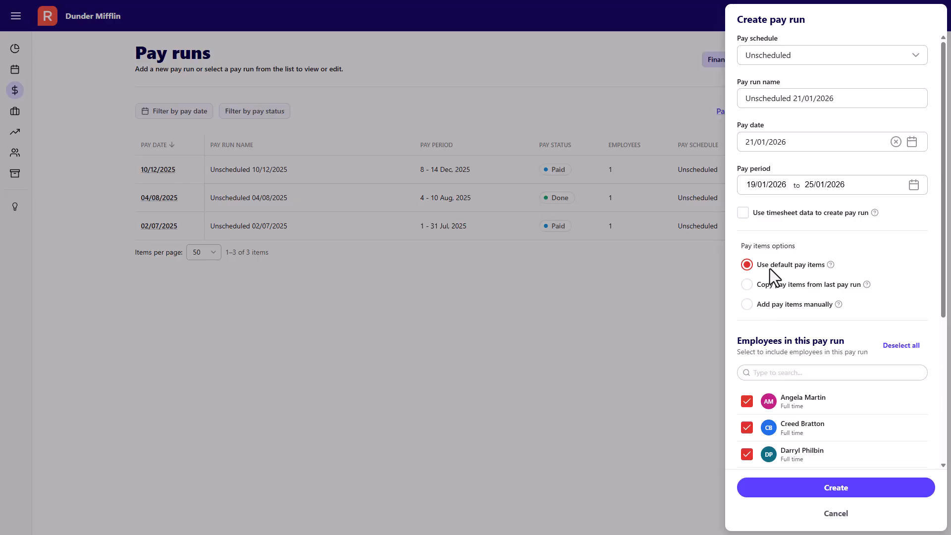
left_click(747, 285)
left_click(747, 304)
Include only the fifth and eighth listed employees in the pay run and create it
scroll(746, 312, "down", 2)
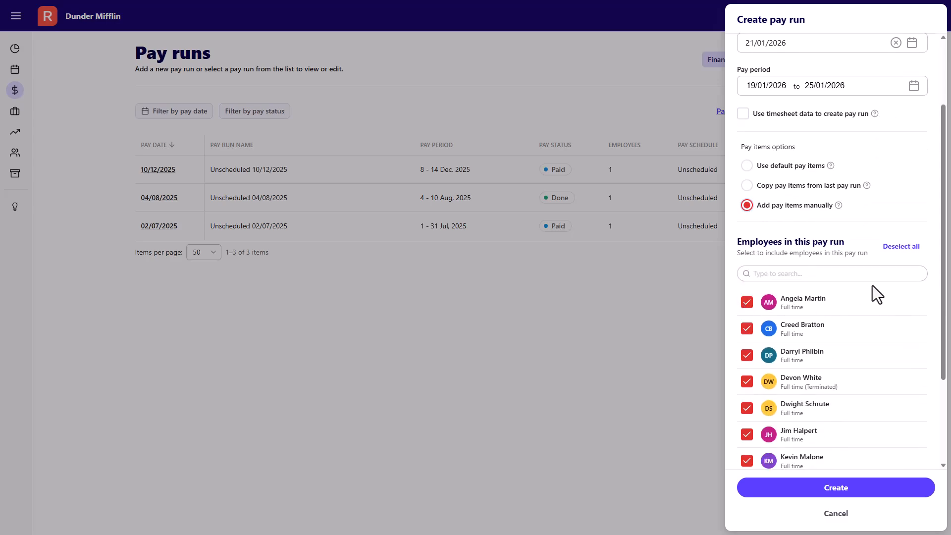
scroll(872, 284, "down", 2)
scroll(876, 279, "down", 1)
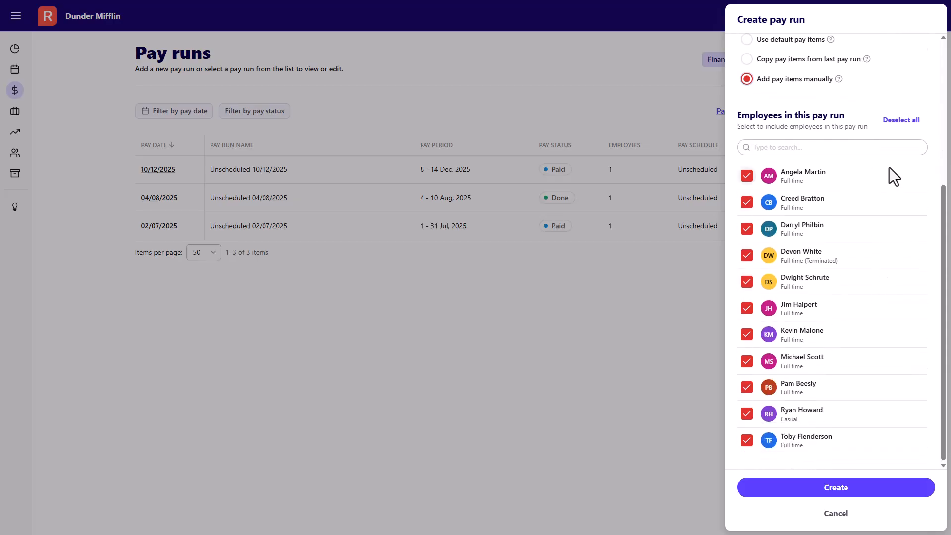
left_click(897, 127)
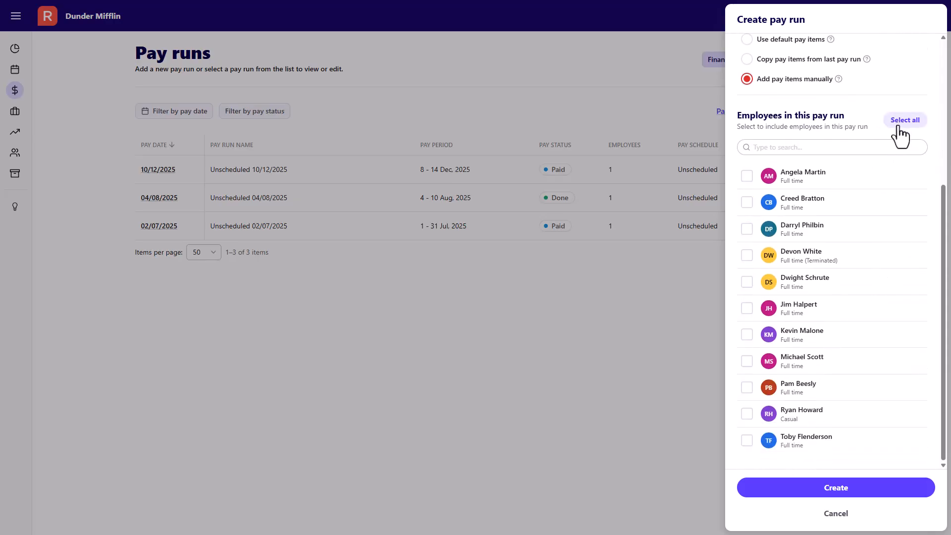
left_click(749, 285)
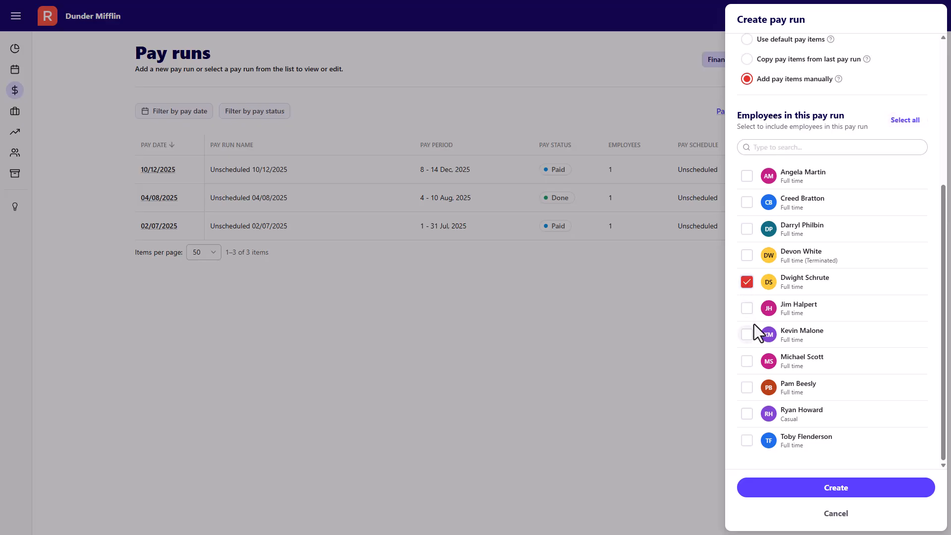
left_click(748, 364)
left_click(864, 486)
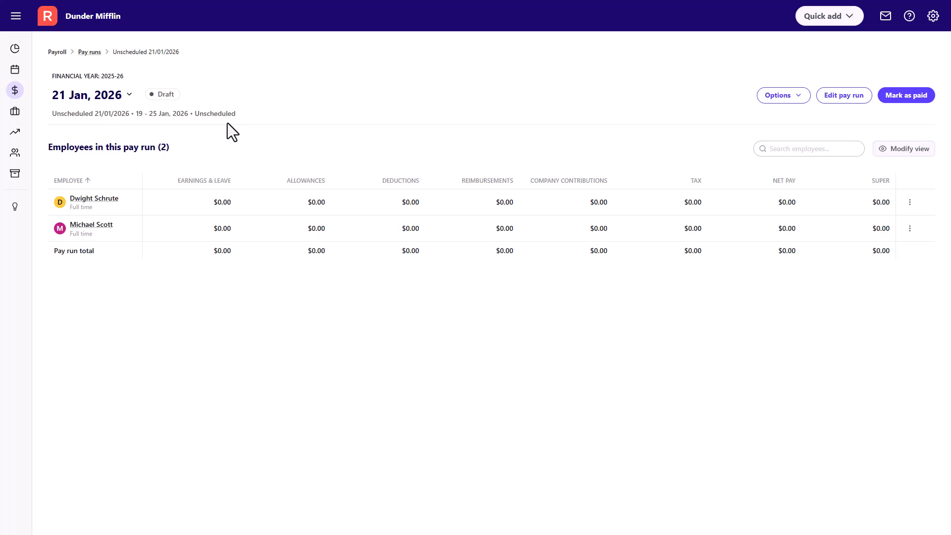
Add an Ordinary earning at a rate of $55.00 to the pay of the second employee in the pay run
left_click(103, 227)
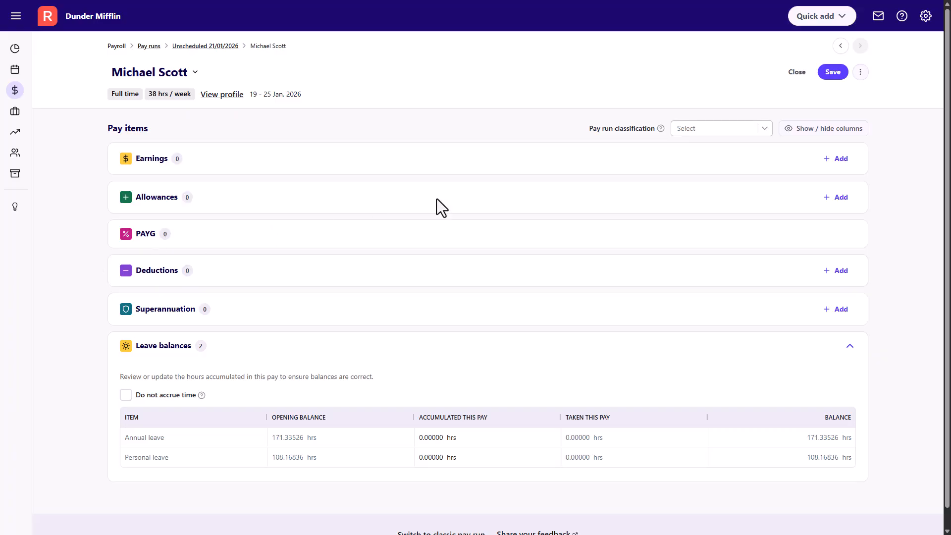
left_click(836, 159)
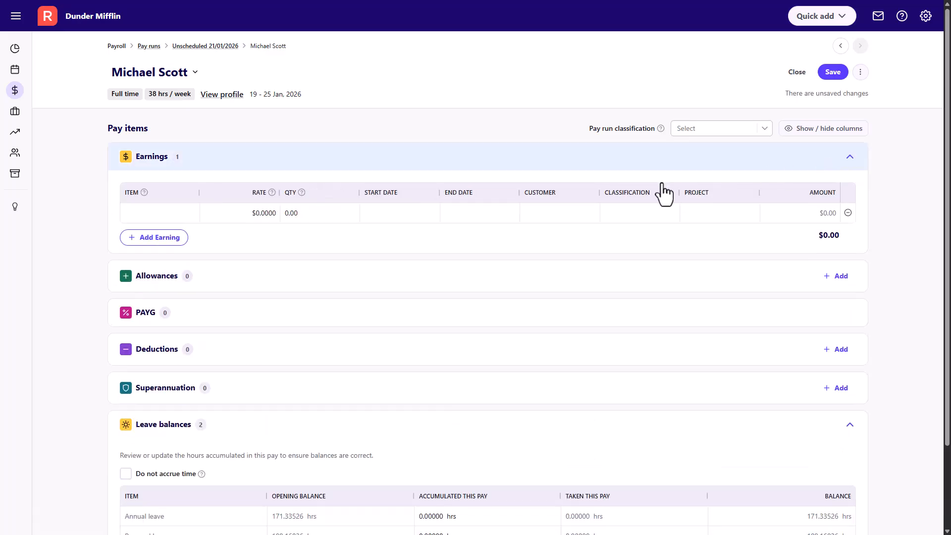
left_click(164, 209)
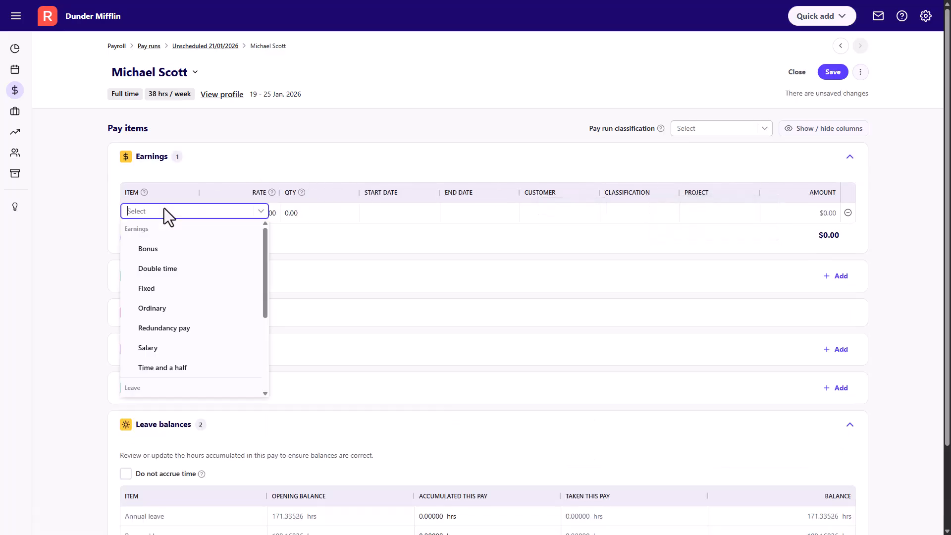
left_click(163, 308)
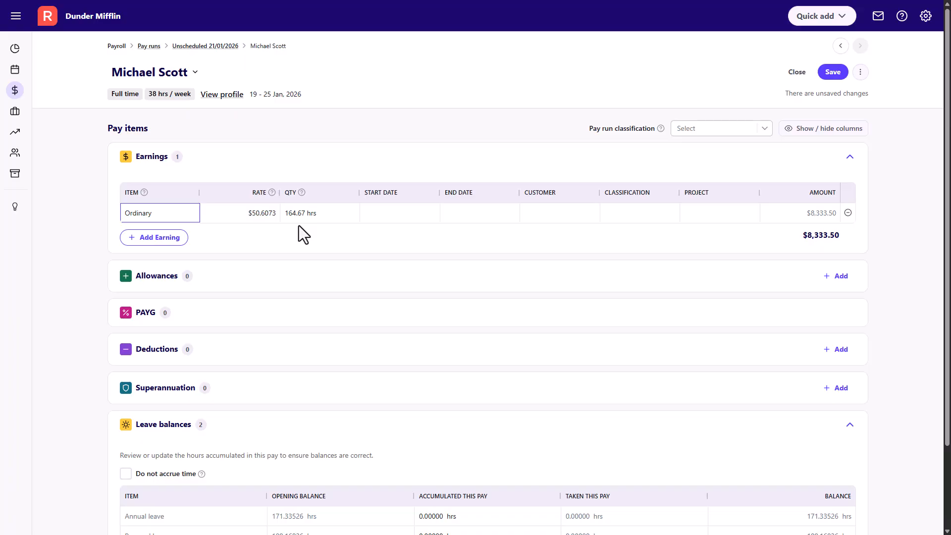
left_click(260, 216)
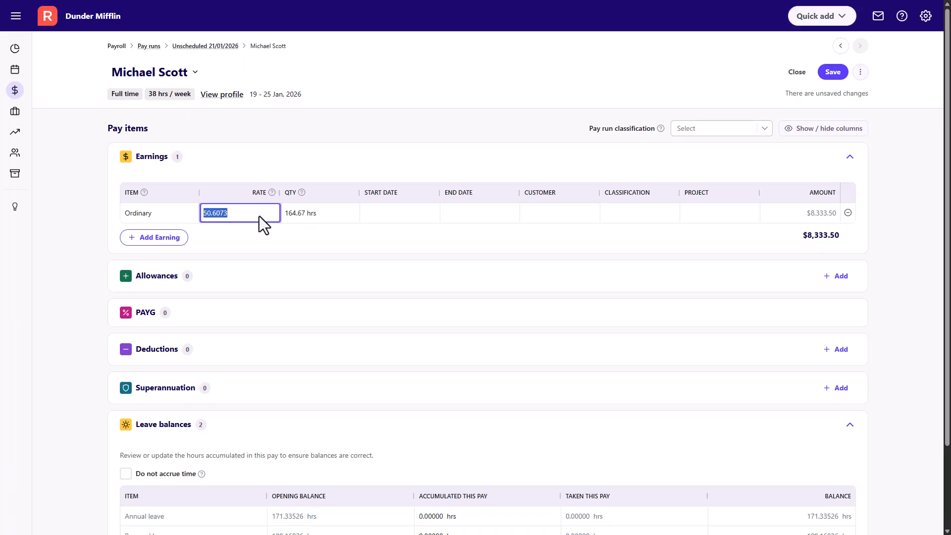
type("55.00")
key("Return")
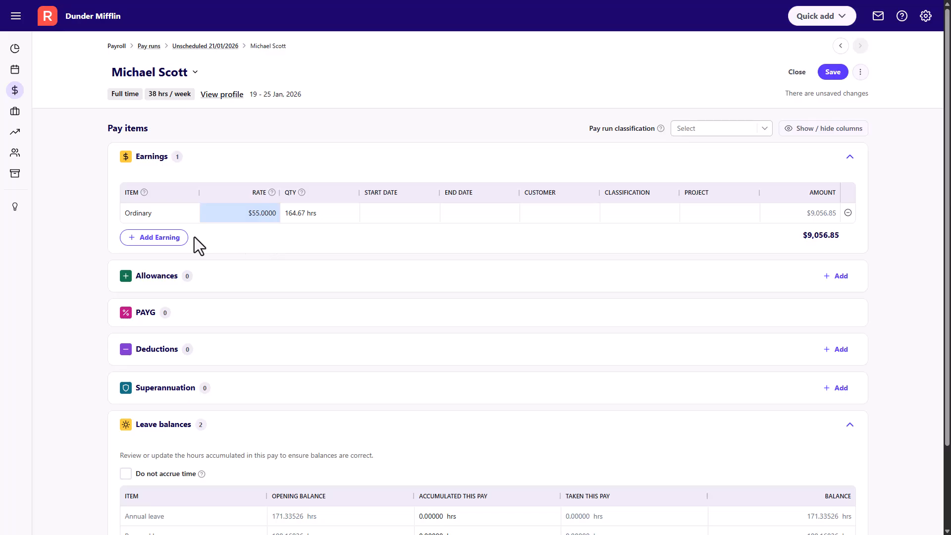
Add a second earning line for Annual leave to the employee's pay
left_click(169, 238)
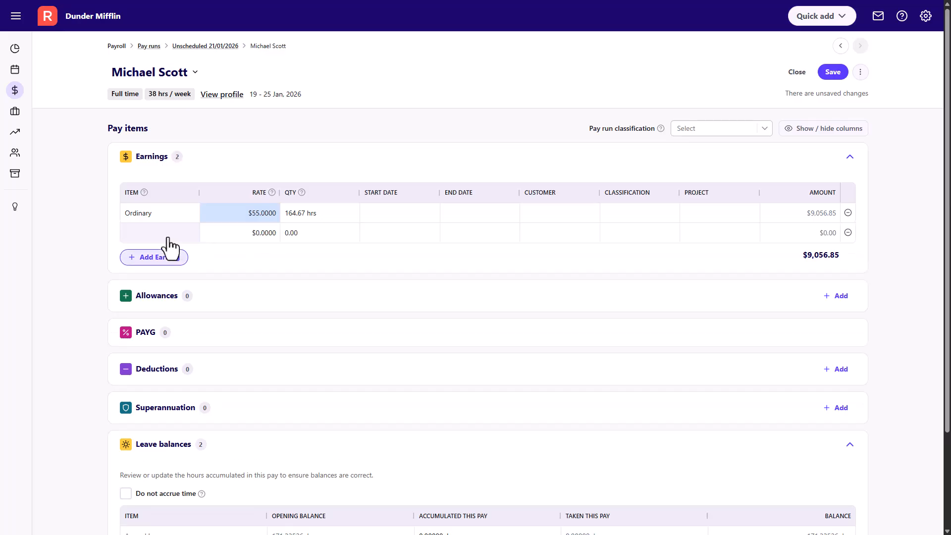
left_click(173, 233)
scroll(210, 291, "down", 3)
scroll(210, 292, "down", 1)
left_click(201, 296)
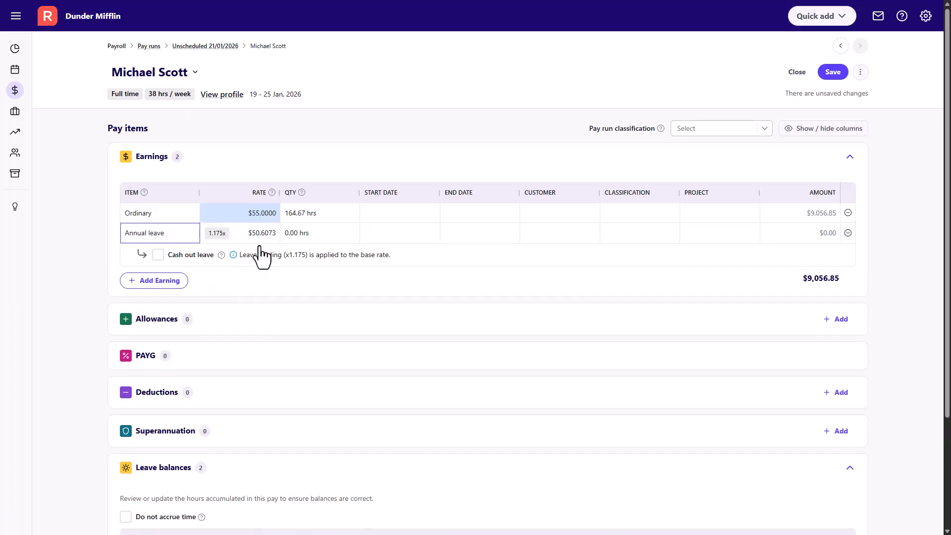
Set the annual leave dates to 20/01/2026–21/01/2026 with a quantity of 15 hours, and save the employee's pay
left_click(382, 235)
left_click(435, 233)
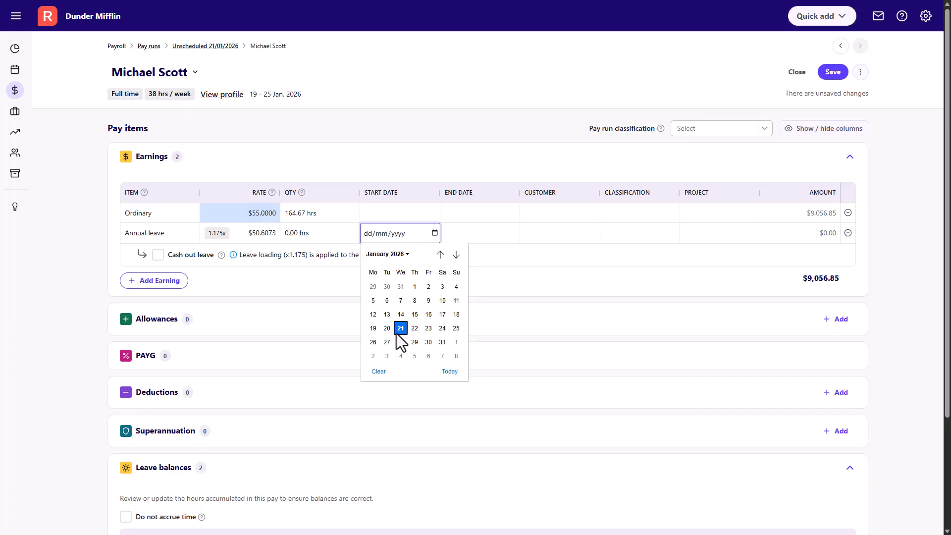
left_click(386, 328)
left_click(485, 237)
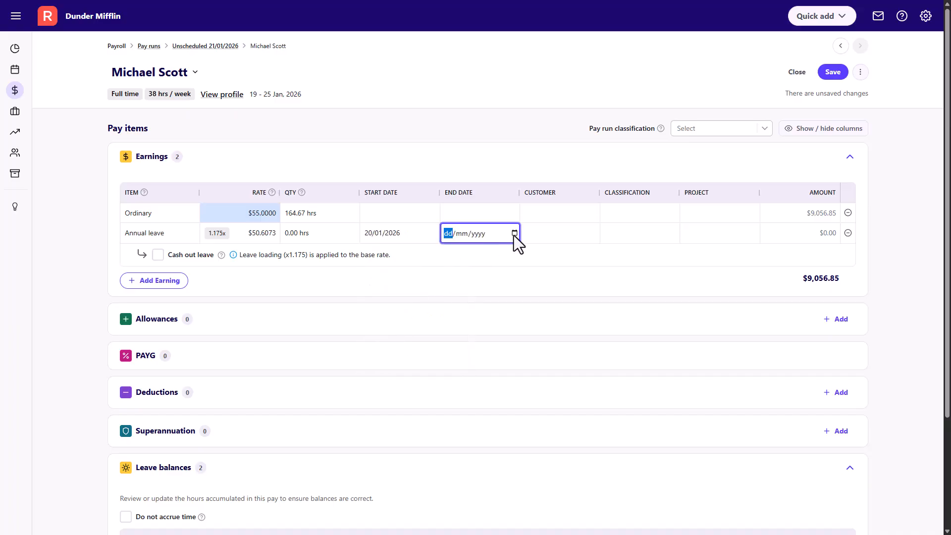
left_click(514, 234)
left_click(482, 328)
left_click(303, 236)
type("15")
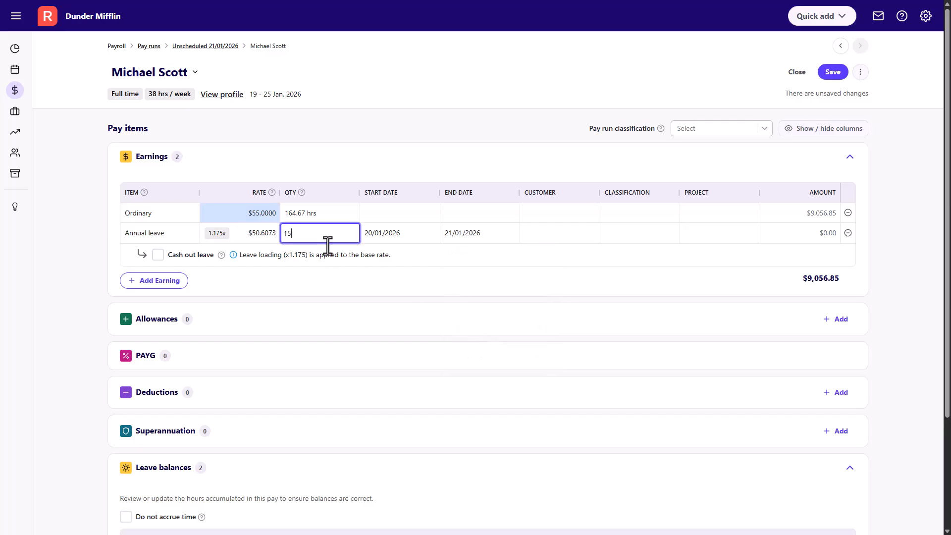
key("Tab")
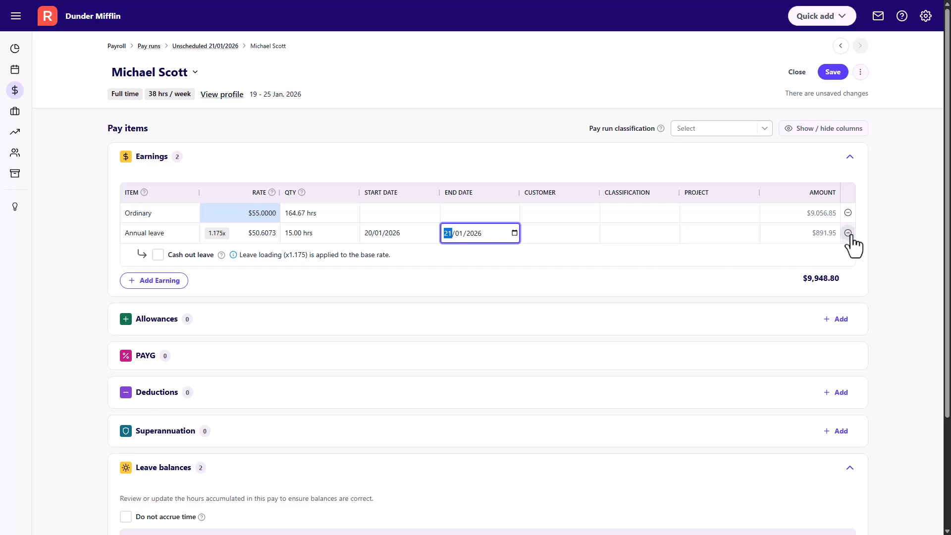
left_click(741, 282)
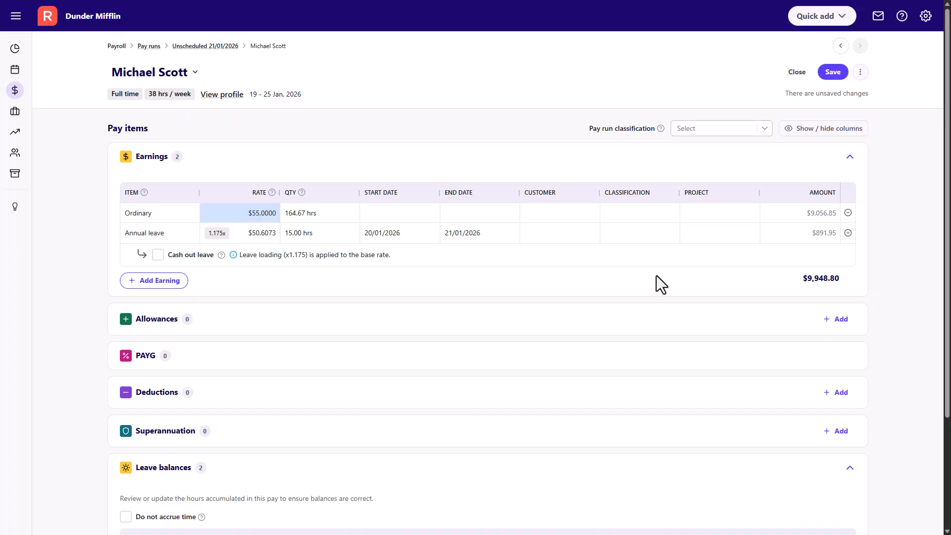
left_click(833, 77)
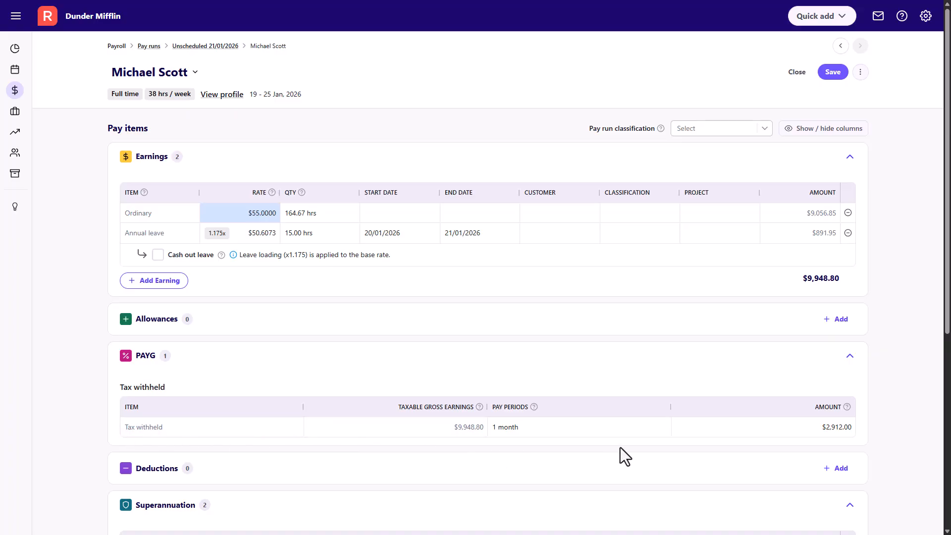
Review the employee's PAYG tax withheld, superannuation rate and amount fields, and leave balances
scroll(839, 435, "down", 3)
scroll(840, 435, "down", 2)
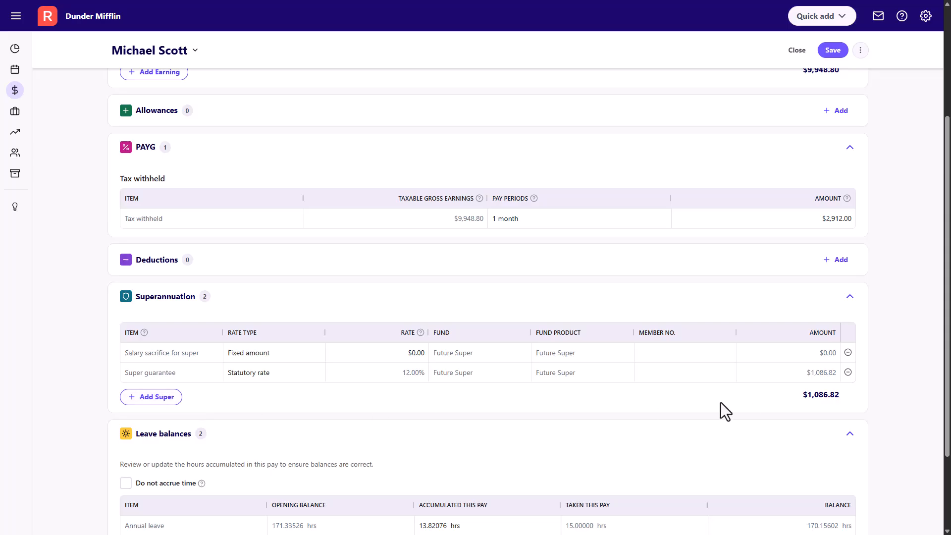
left_click(806, 221)
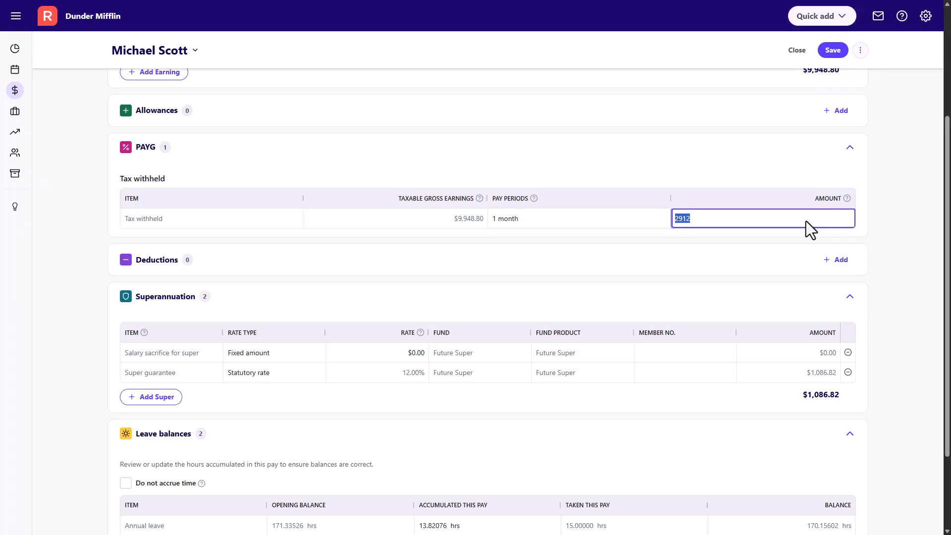
left_click(871, 236)
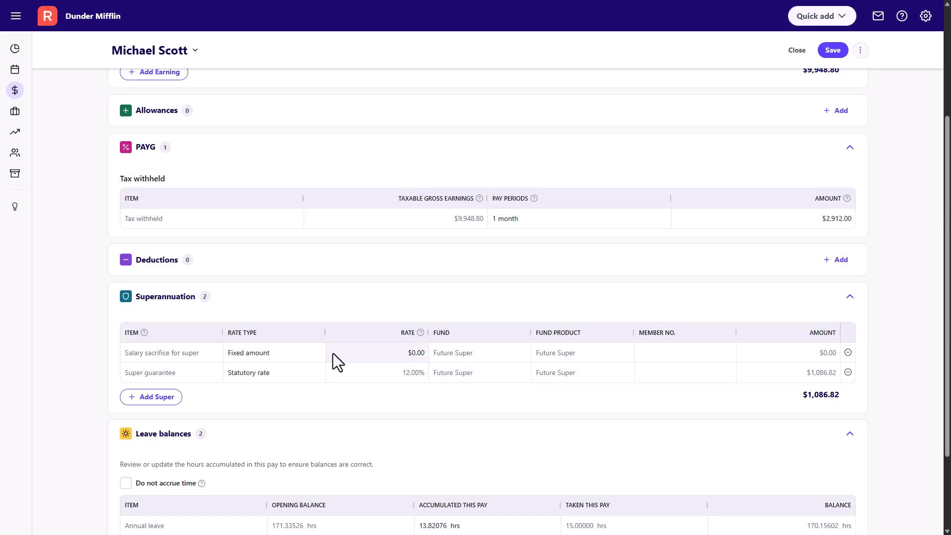
left_click(311, 353)
left_click(311, 353)
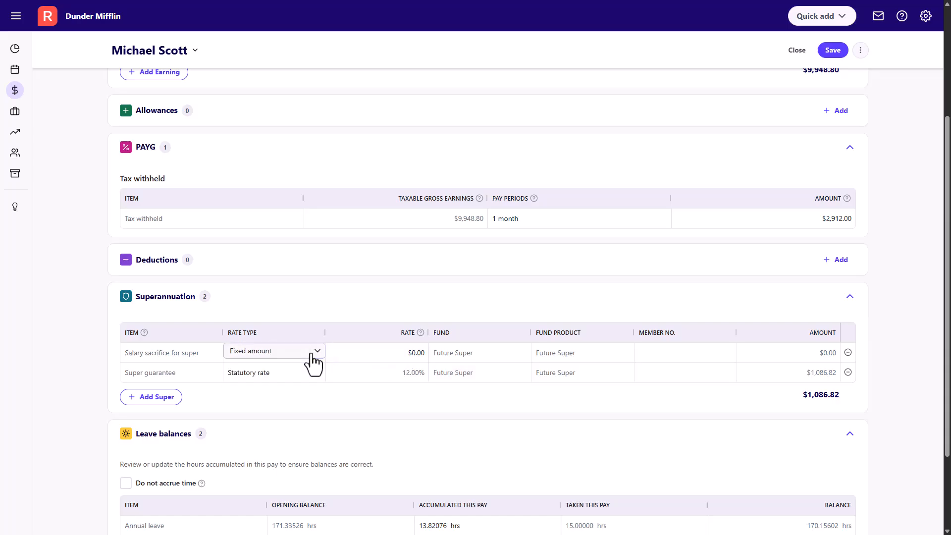
left_click(385, 352)
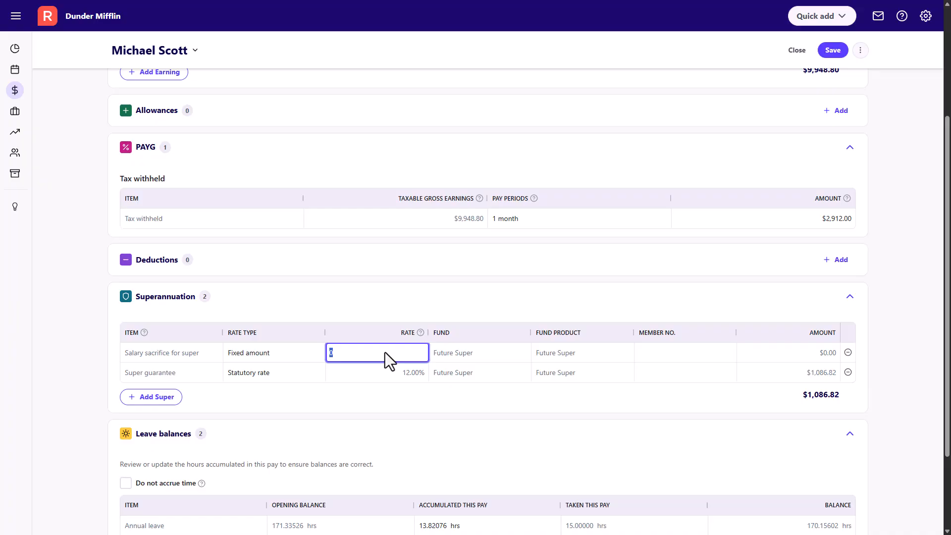
left_click(405, 392)
scroll(406, 391, "down", 1)
scroll(406, 391, "down", 2)
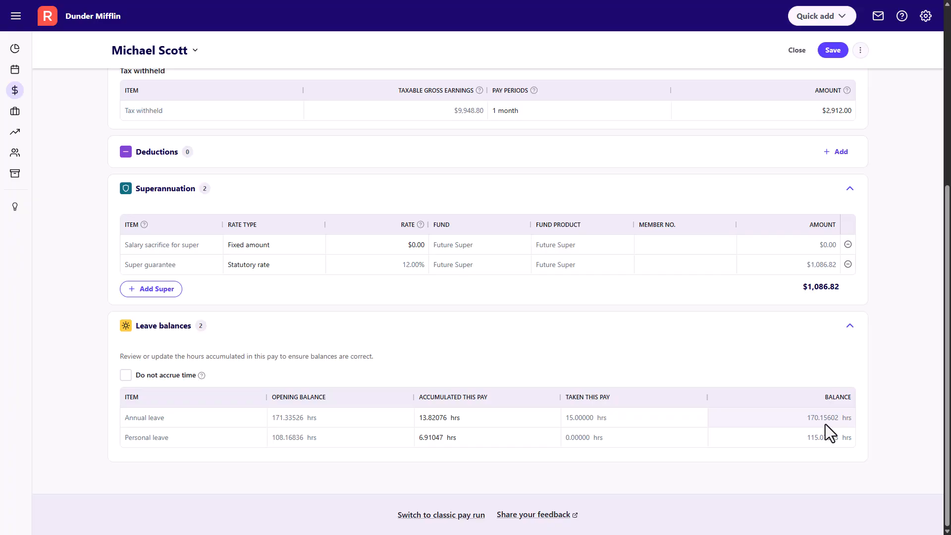
scroll(842, 283, "up", 6)
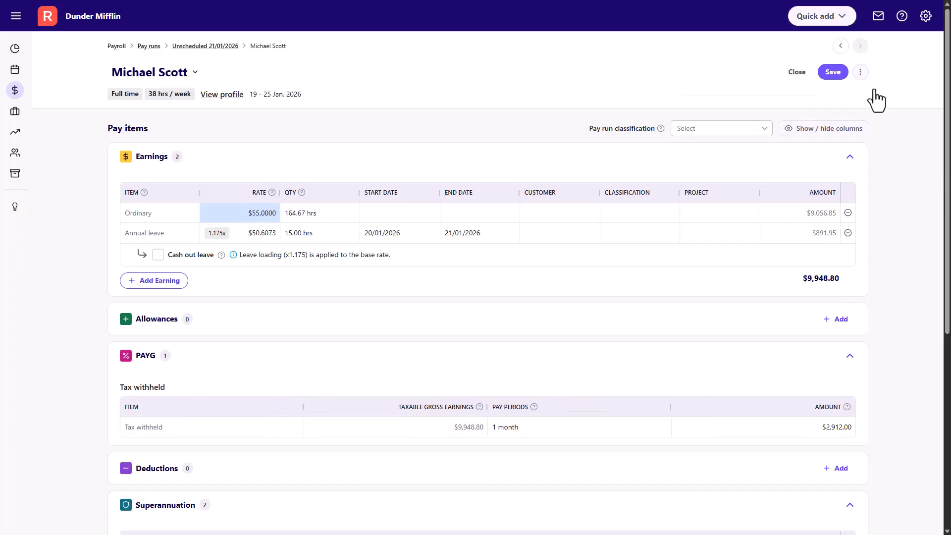
Add an Ordinary earning to the first employee's pay and return to the pay run overview
left_click(840, 47)
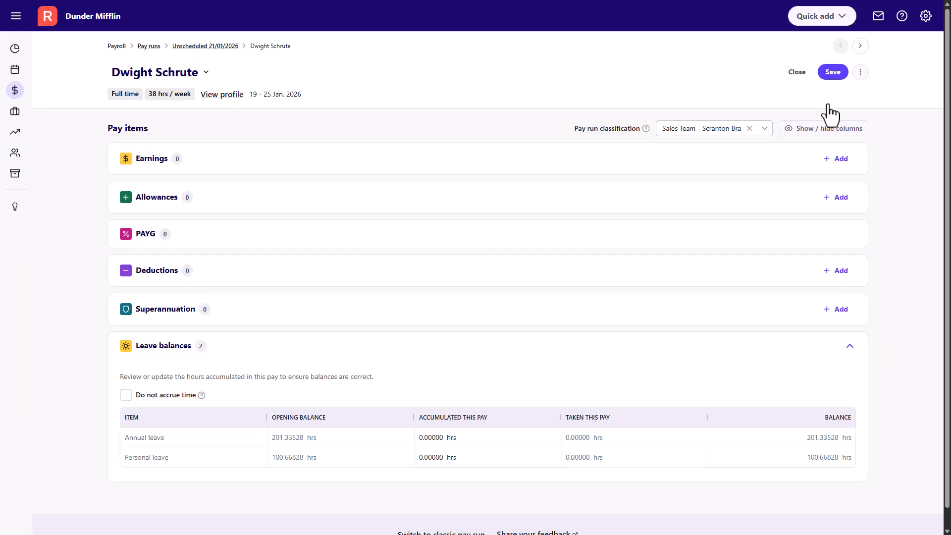
left_click(826, 160)
left_click(183, 214)
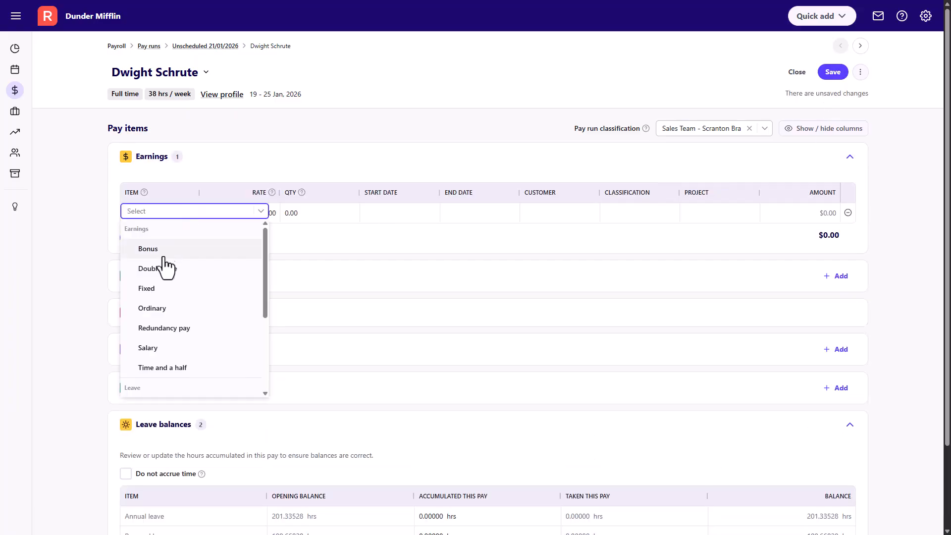
left_click(133, 306)
left_click(912, 298)
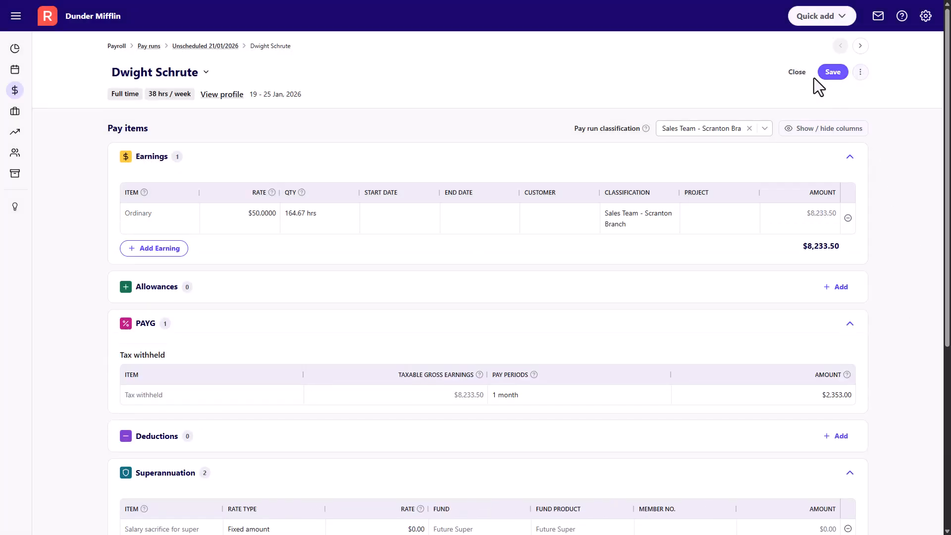
left_click(800, 74)
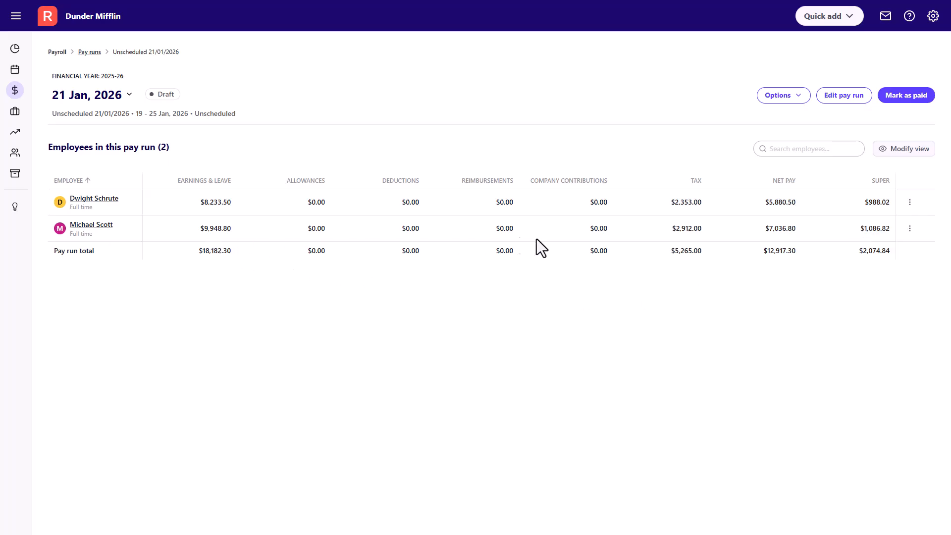
Mark the unscheduled 21/01/2026 pay run as paid
left_click(780, 101)
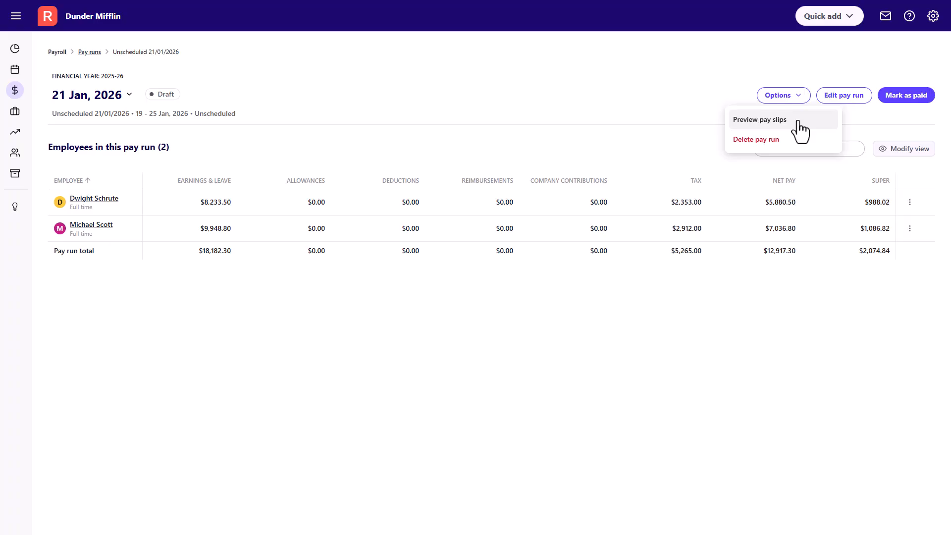
left_click(739, 94)
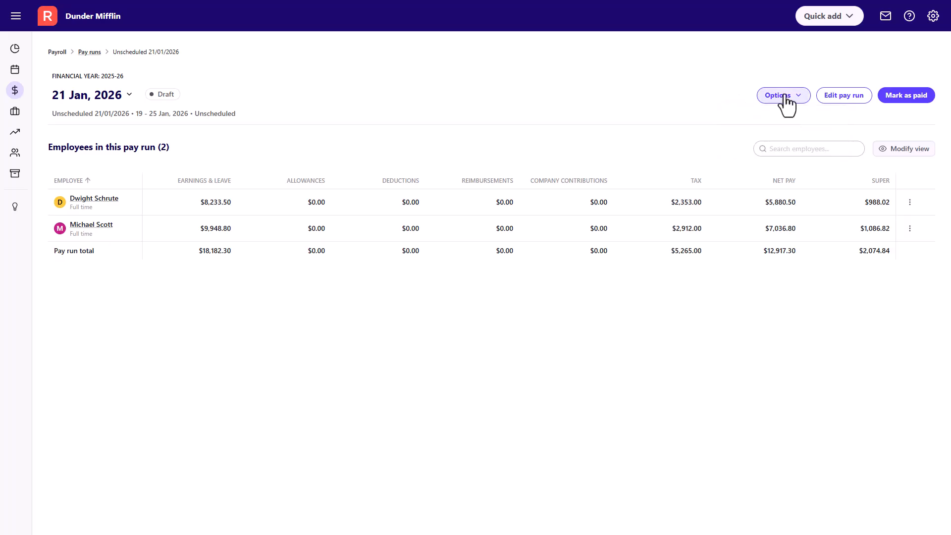
left_click(892, 97)
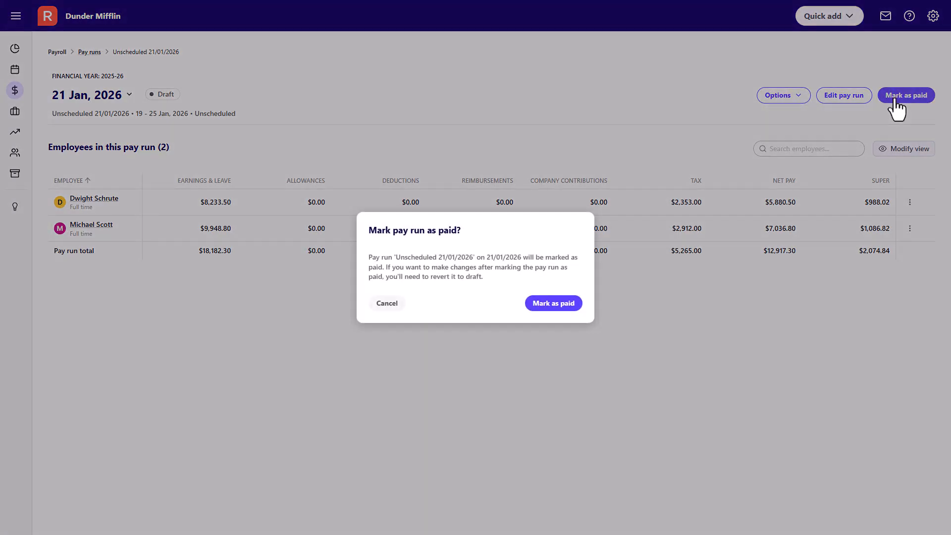
left_click(565, 304)
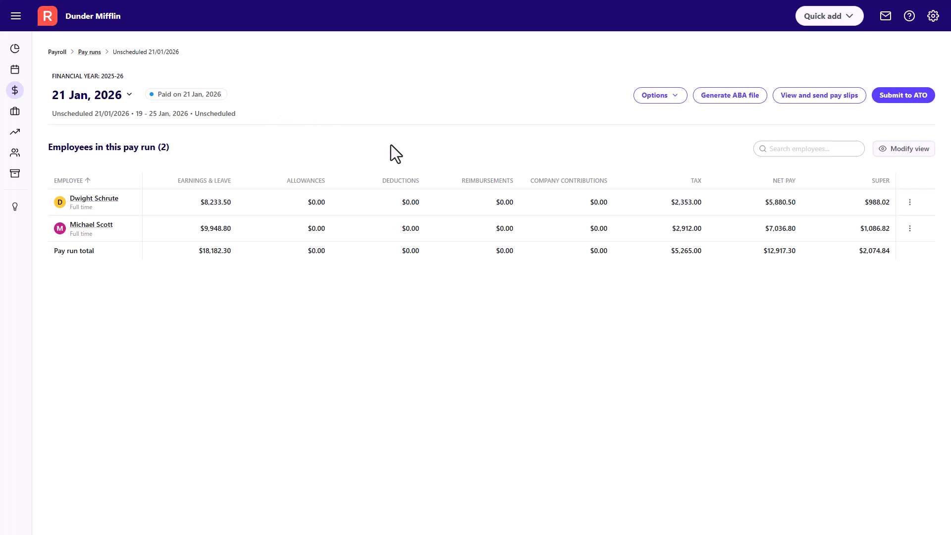
Review the combined pay slips for both employees and send the pay slips to them
left_click(796, 101)
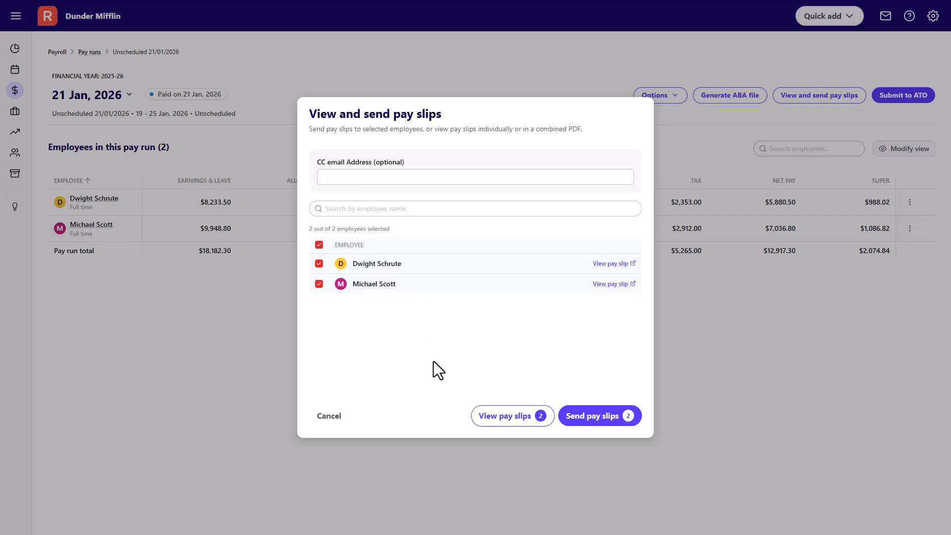
left_click(496, 415)
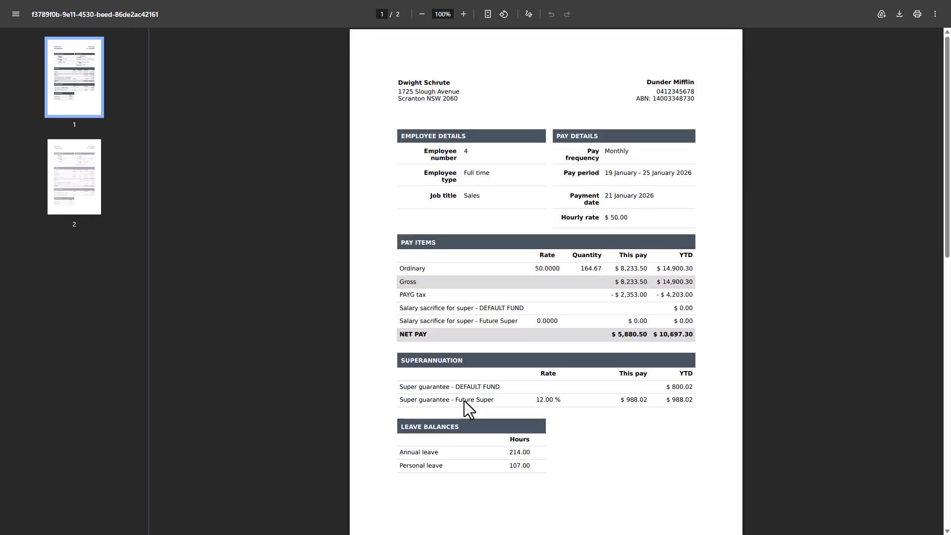
scroll(464, 400, "down", 7)
scroll(464, 400, "down", 5)
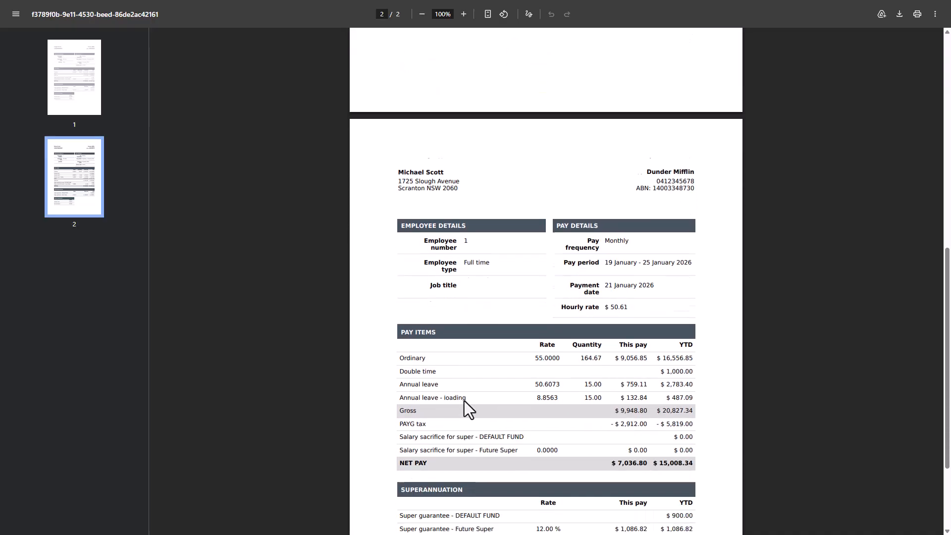
key("ctrl+w")
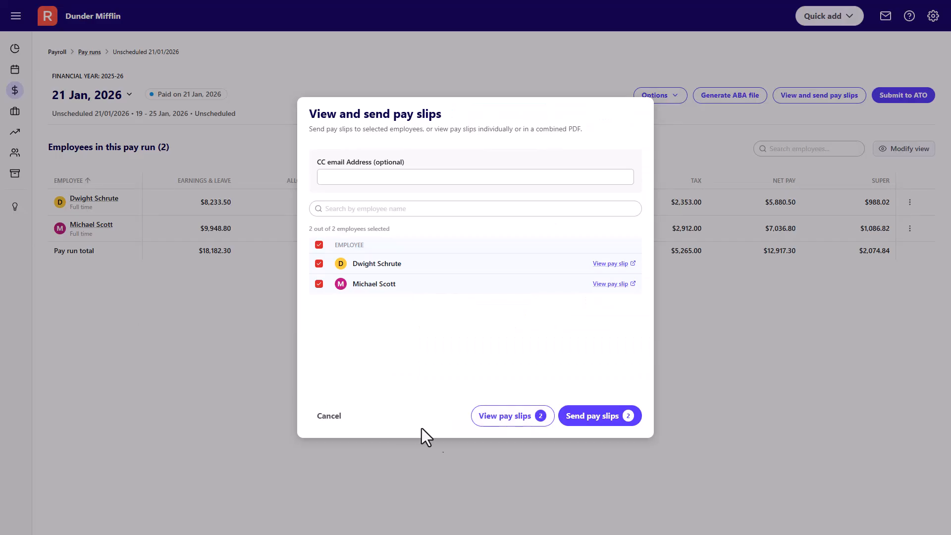
left_click(600, 417)
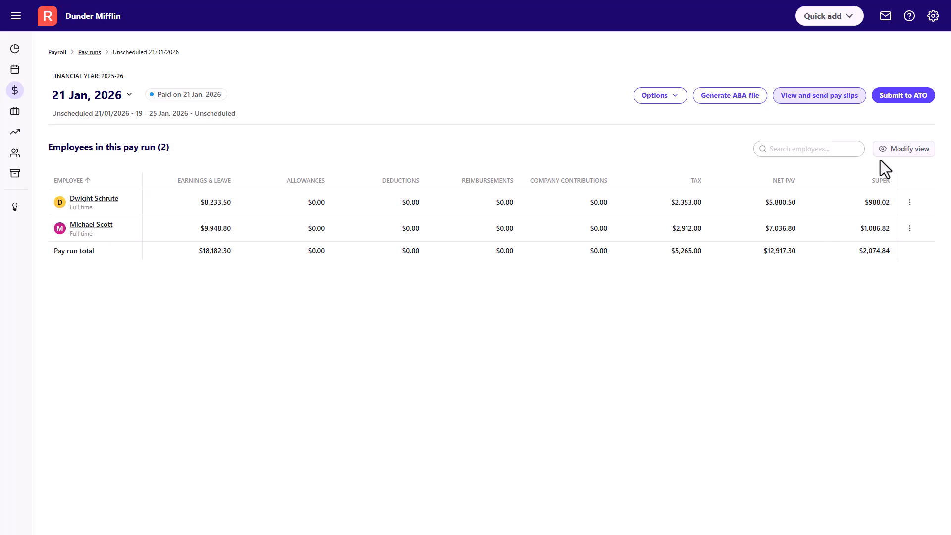
Submit the pay run to the ATO, entering the declarant's name and accepting the declaration
left_click(908, 99)
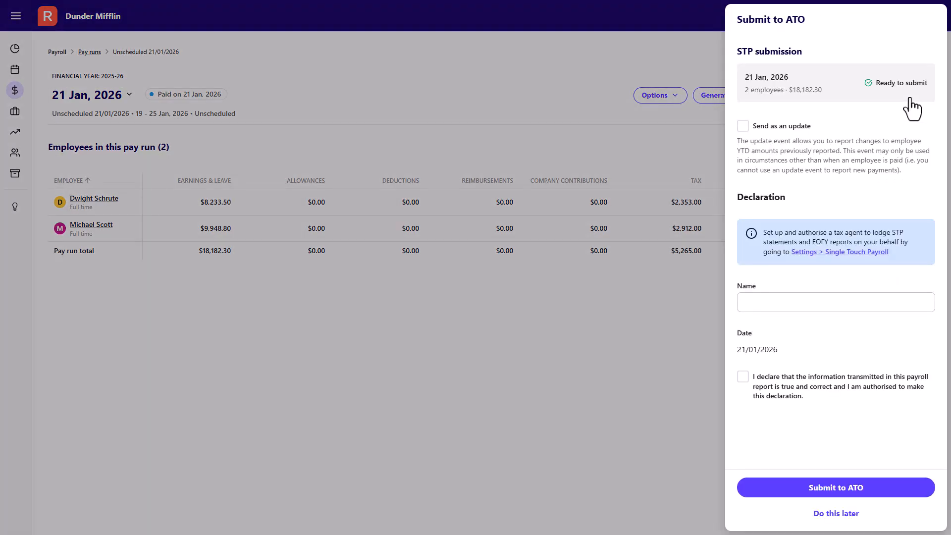
left_click(818, 302)
type("Michael Scott")
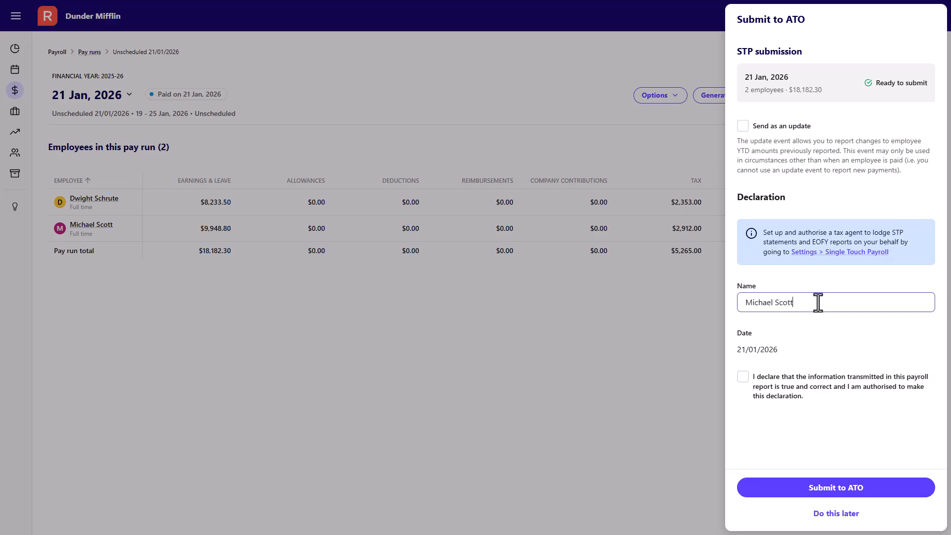
left_click(745, 381)
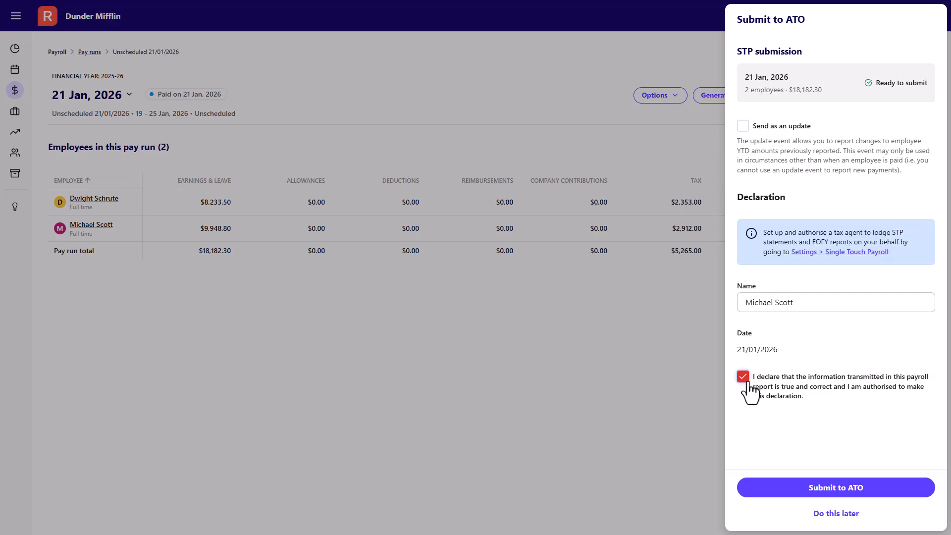
left_click(794, 487)
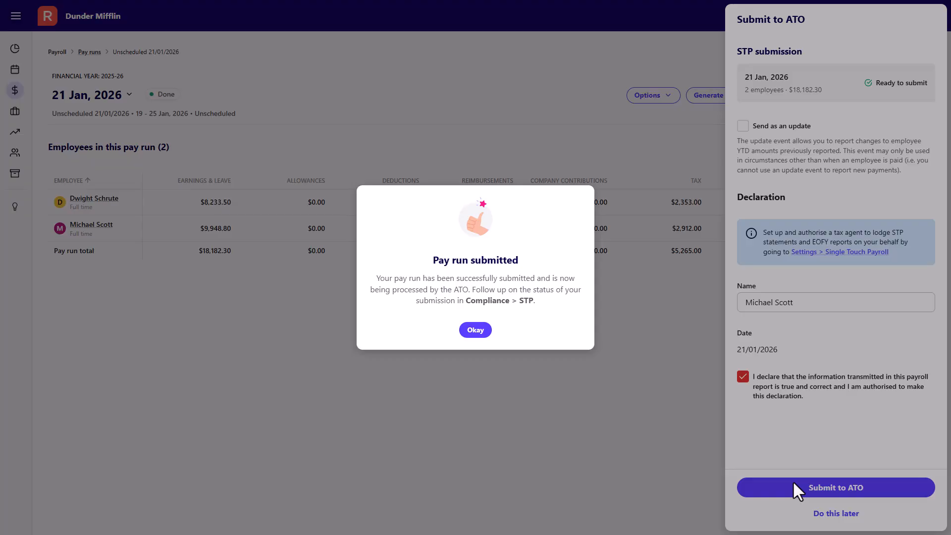
left_click(476, 331)
Open the payroll STP page to check the pay run's submission status
mouse_move(15, 94)
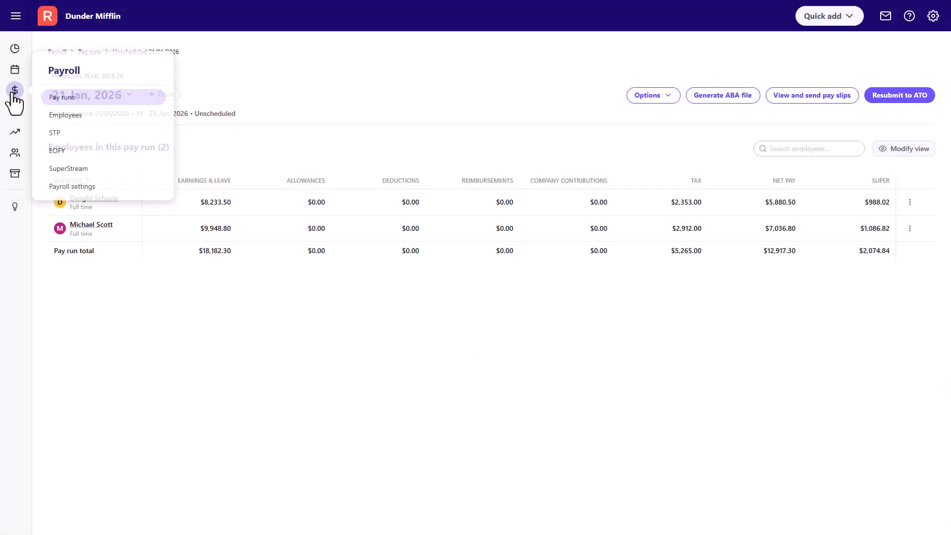
left_click(74, 135)
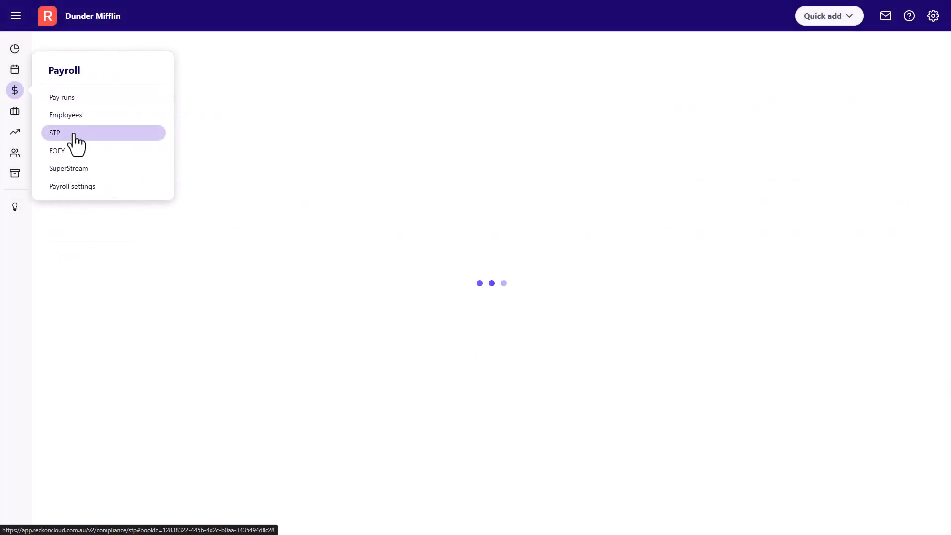